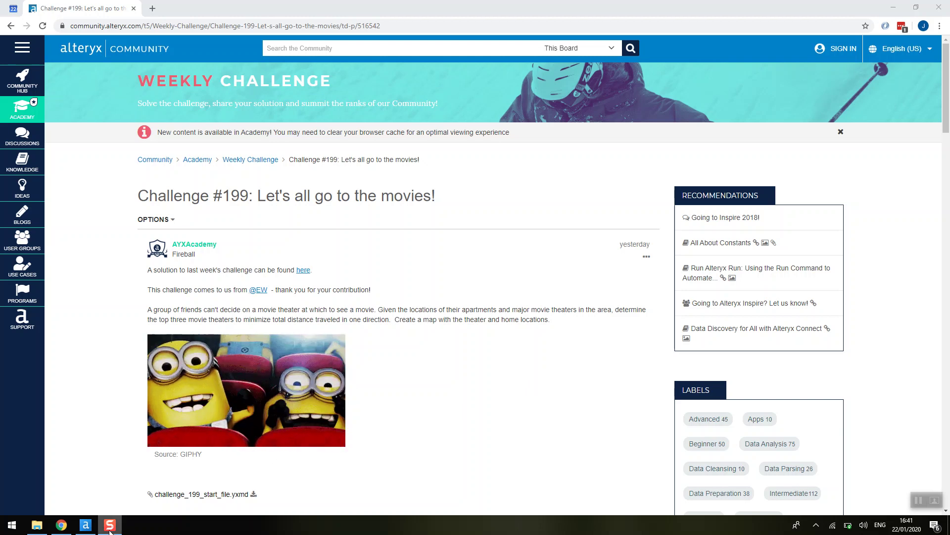
Step: Switch to the Alteryx workflow and review the 11 friends' and 17 theaters' latitude/longitude inputs
click(86, 525)
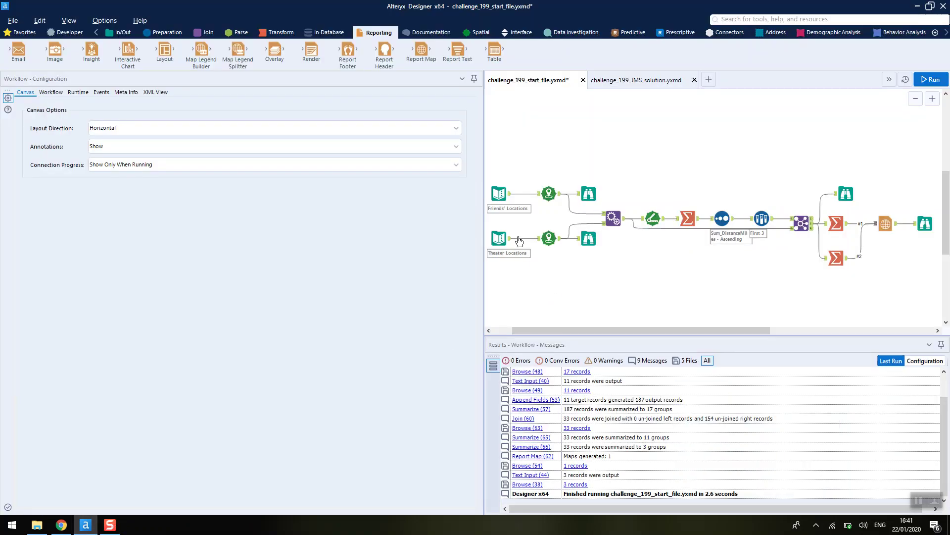
click(508, 194)
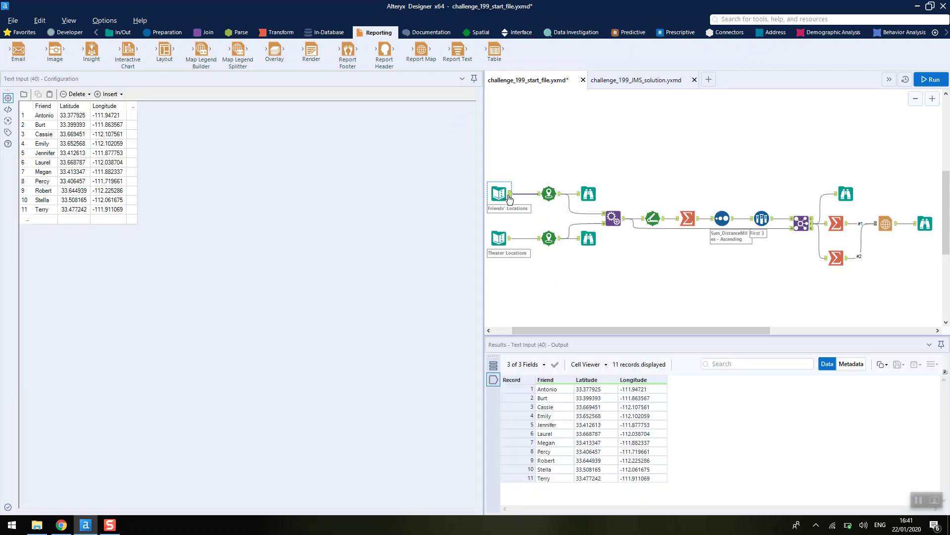
click(509, 238)
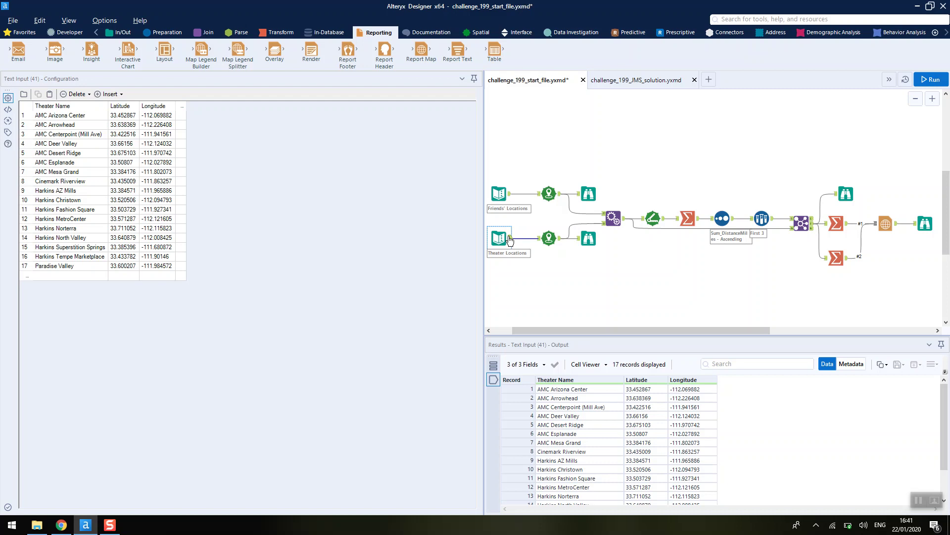
Step: Inspect both Create Points tools, the Append Fields pairing and the Distance tool's 187 DistanceMiles records
click(550, 194)
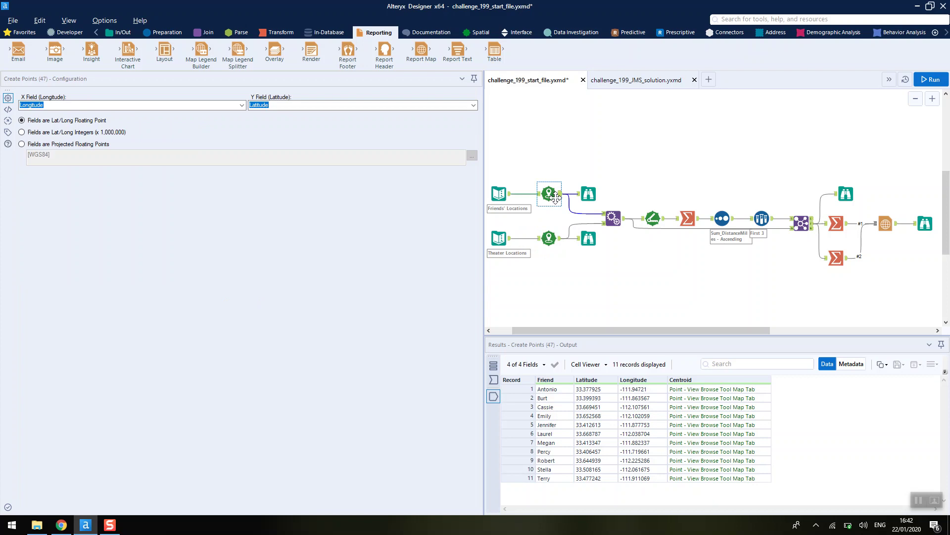
click(548, 237)
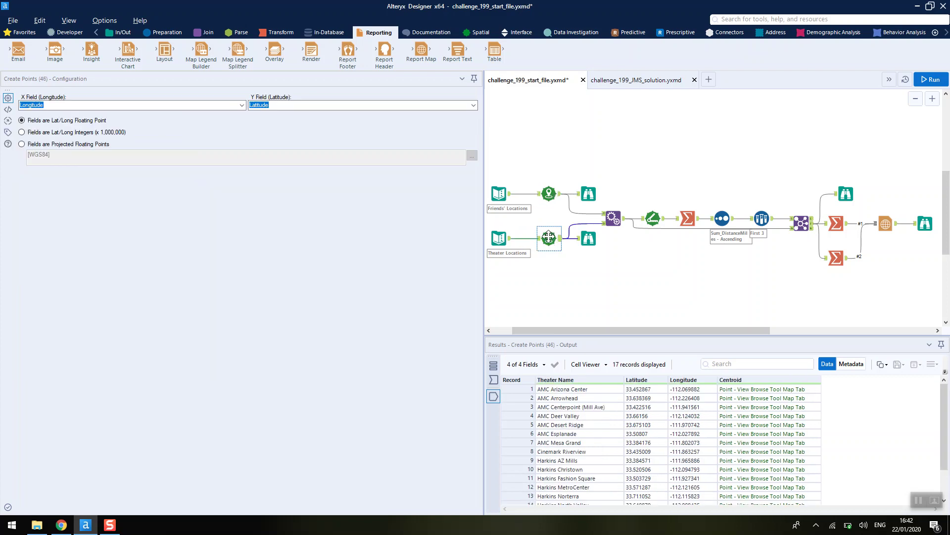
click(624, 221)
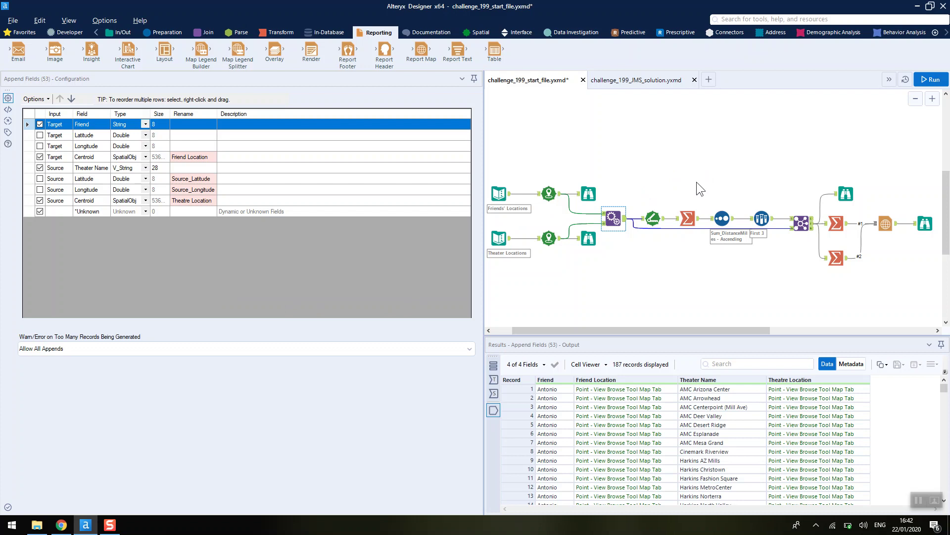
click(654, 216)
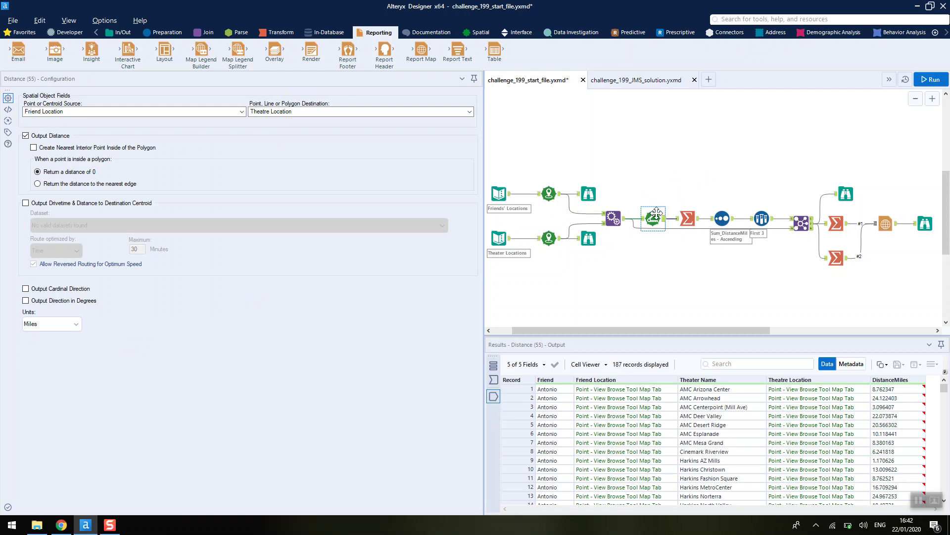
Step: Review per-theater distance totals, the ascending sort, the top-three sample and the 33-record Theater Name join
click(686, 216)
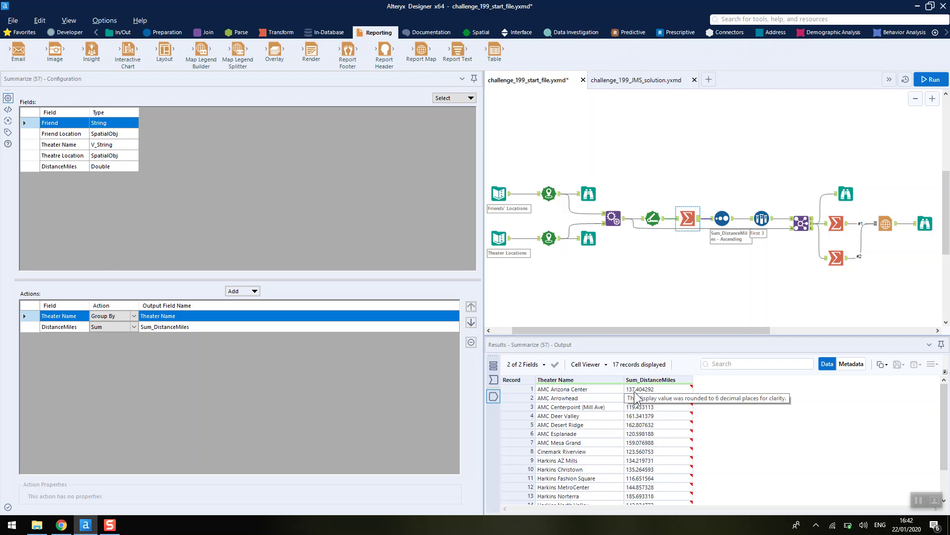
click(723, 218)
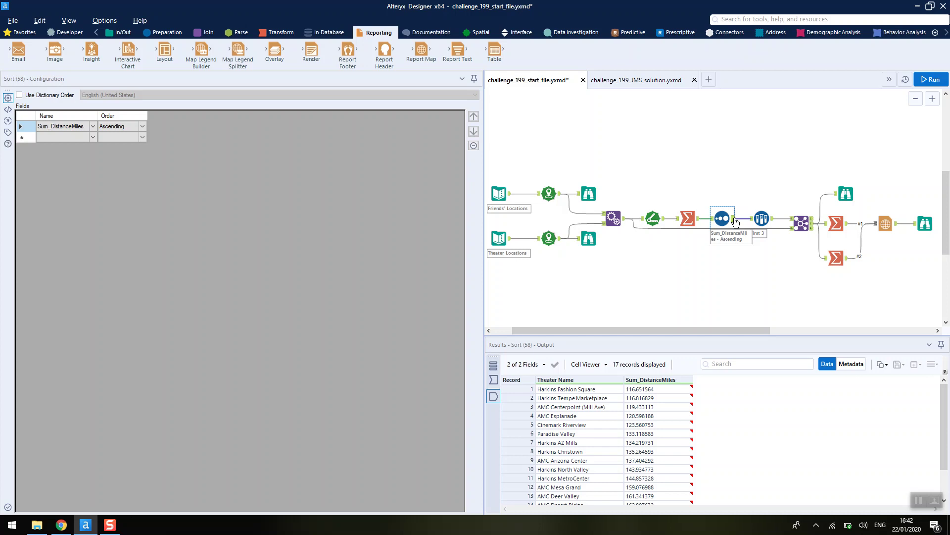
click(762, 217)
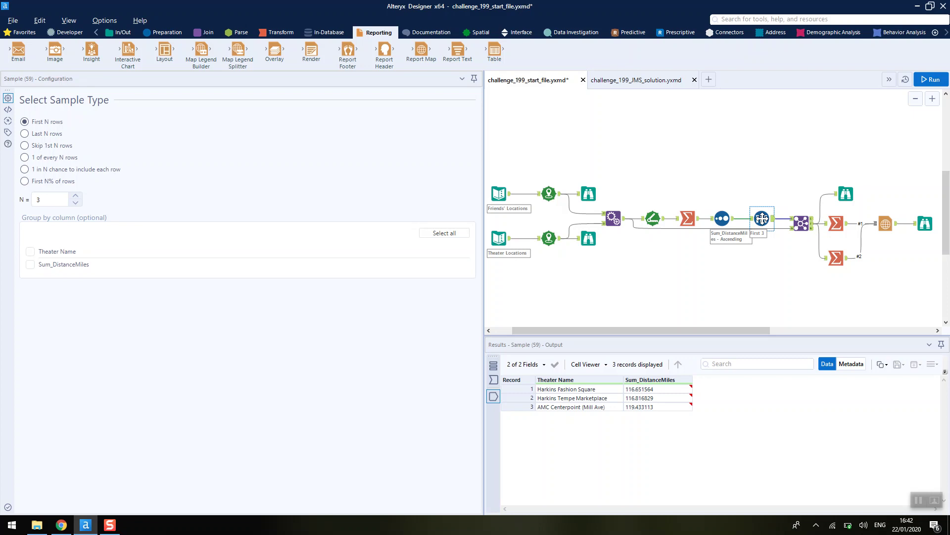
ctrl+click(730, 222)
ctrl+click(730, 222)
click(799, 223)
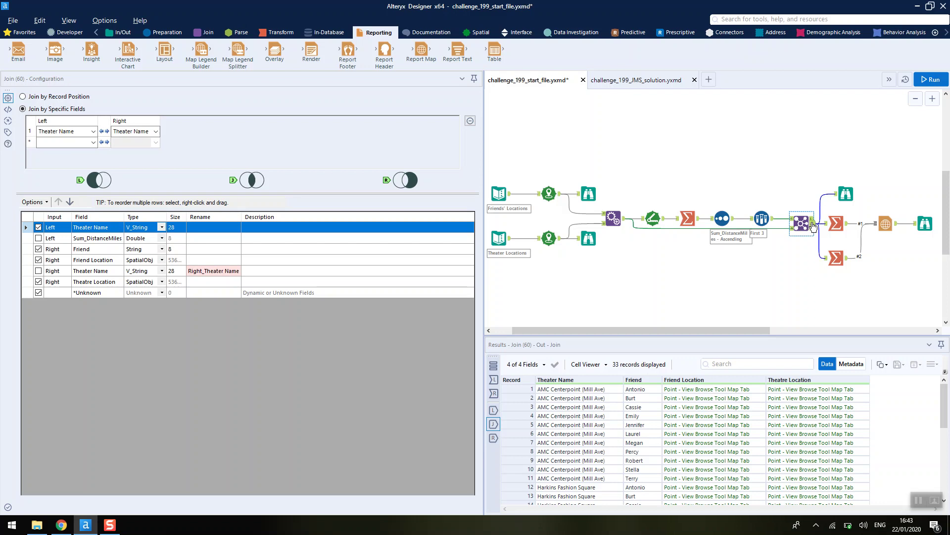
Step: Pan the canvas right and view the final Browse tool's map of friends and theaters near Phoenix
drag(758, 328, 792, 332)
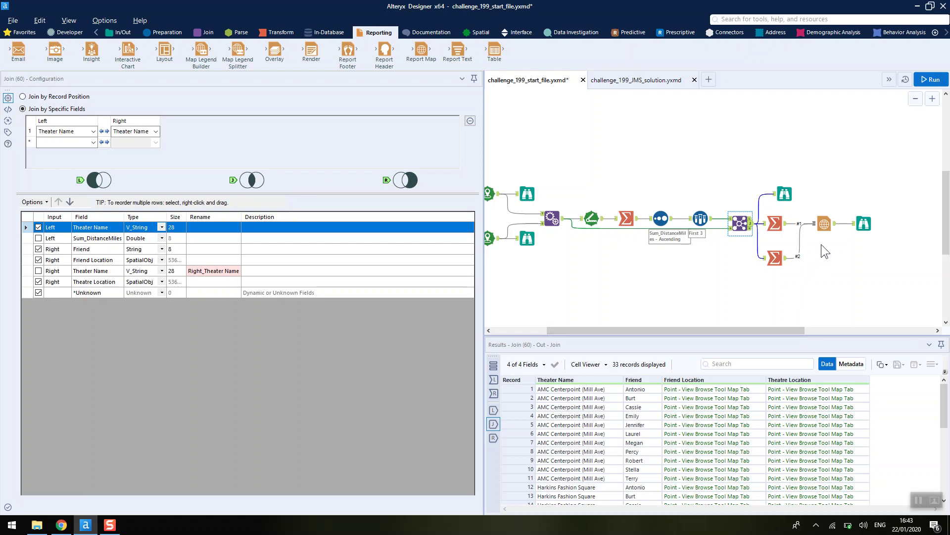
click(836, 234)
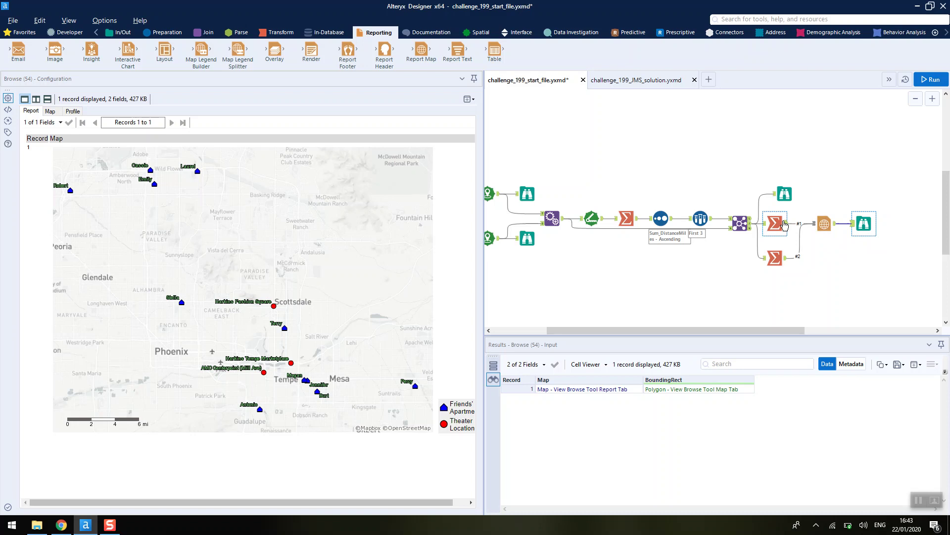
Step: Check Summarize (65) and (66), then view the Report Map's 8 by 6 inch, 96 dpi, miles settings
click(769, 227)
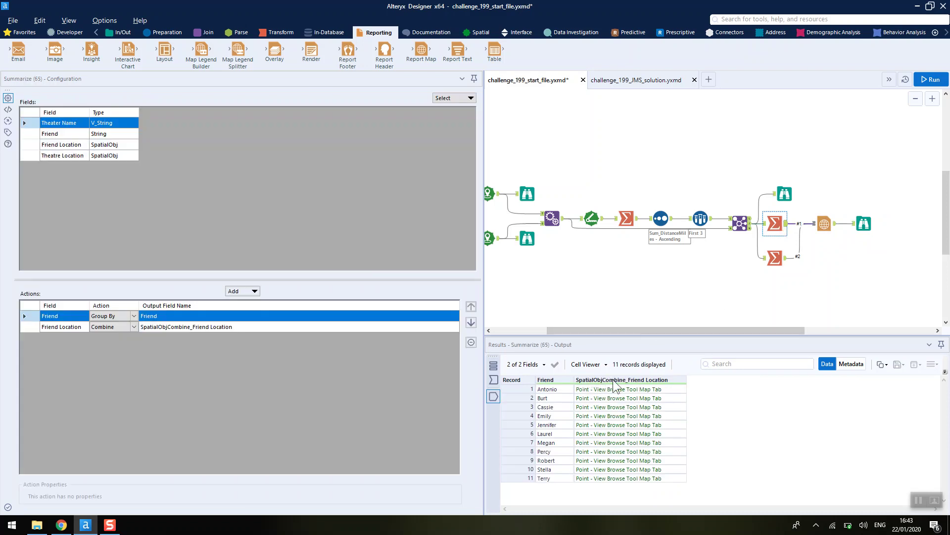
click(774, 260)
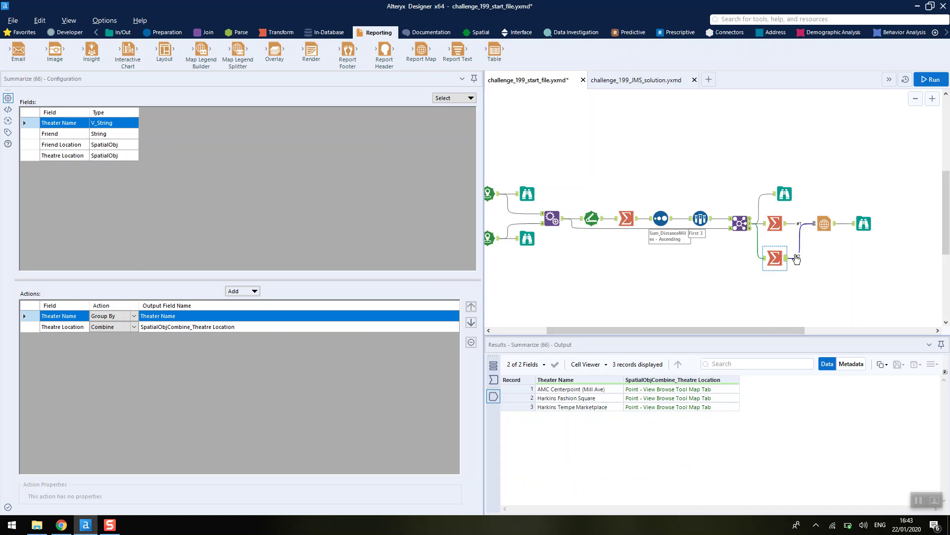
click(824, 220)
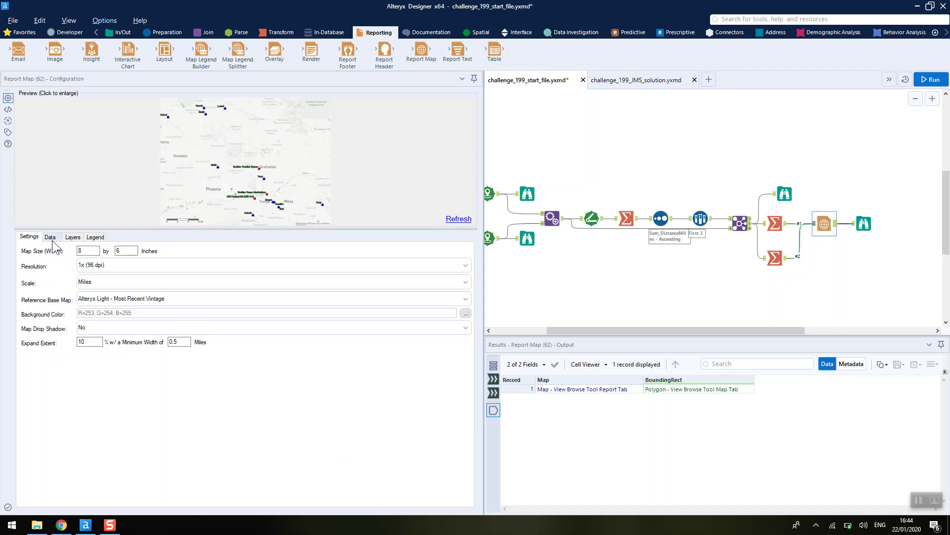
Step: Set connection #1 to SpatialObjCombine_Friend Location labelled Friend, and connection #2 to Theatre Location
click(52, 240)
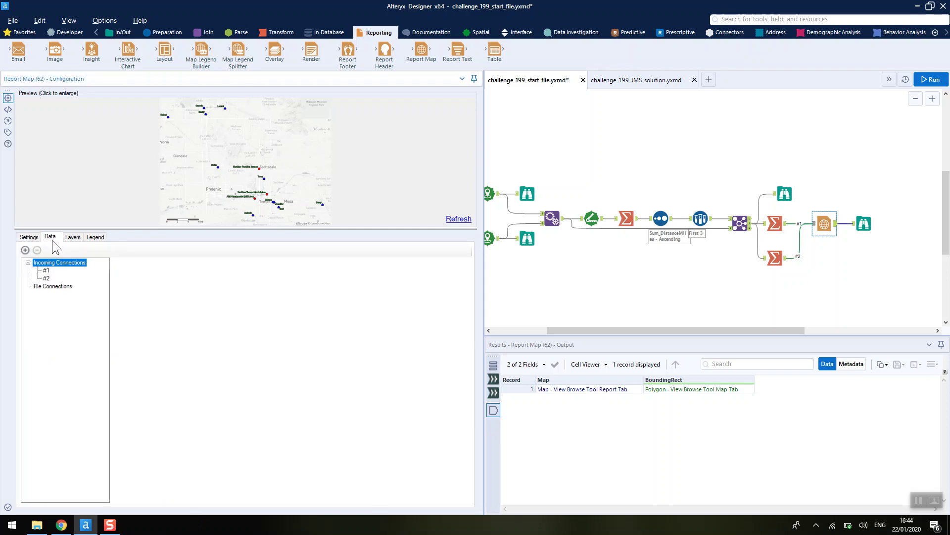
click(46, 271)
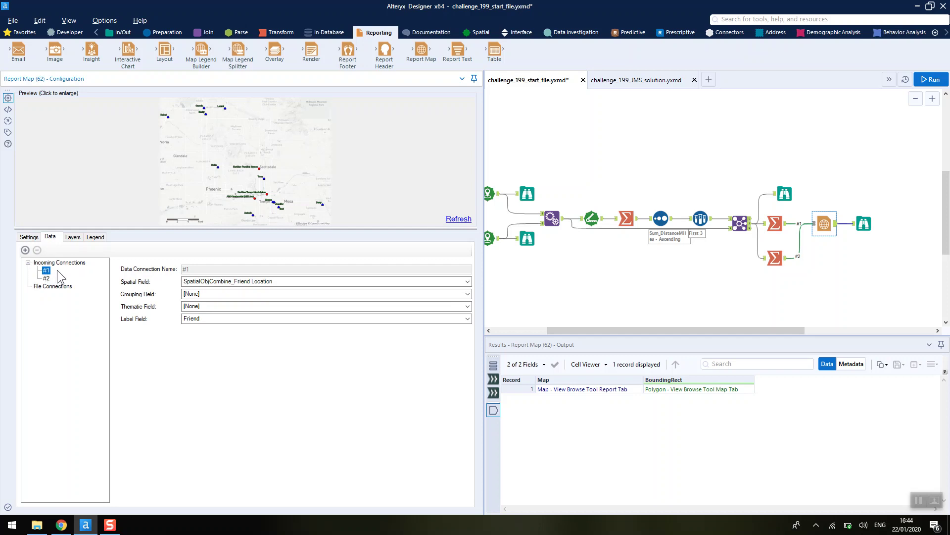
click(215, 281)
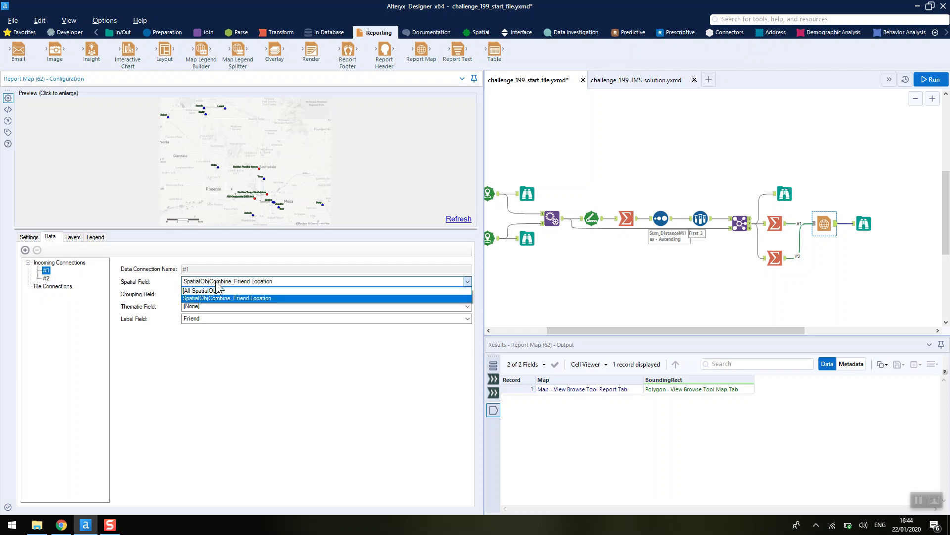
click(223, 297)
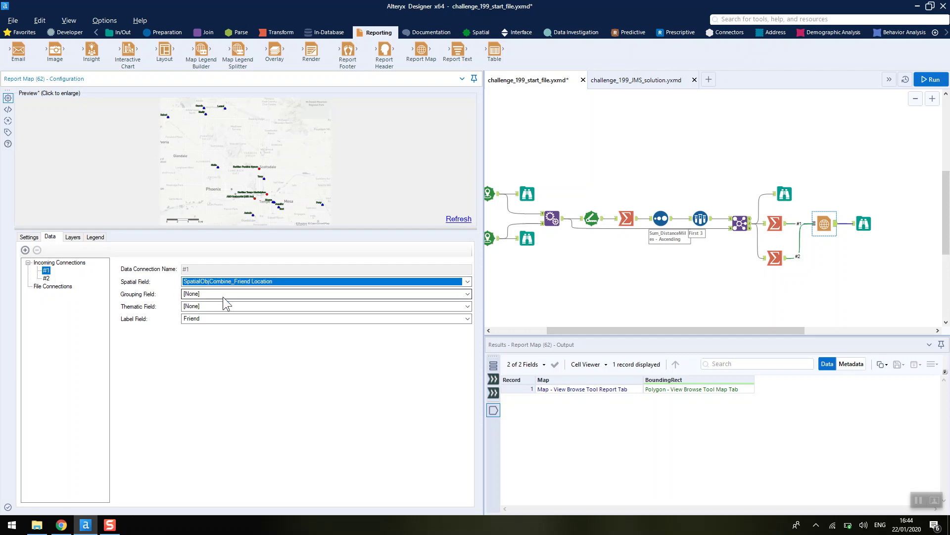
click(218, 315)
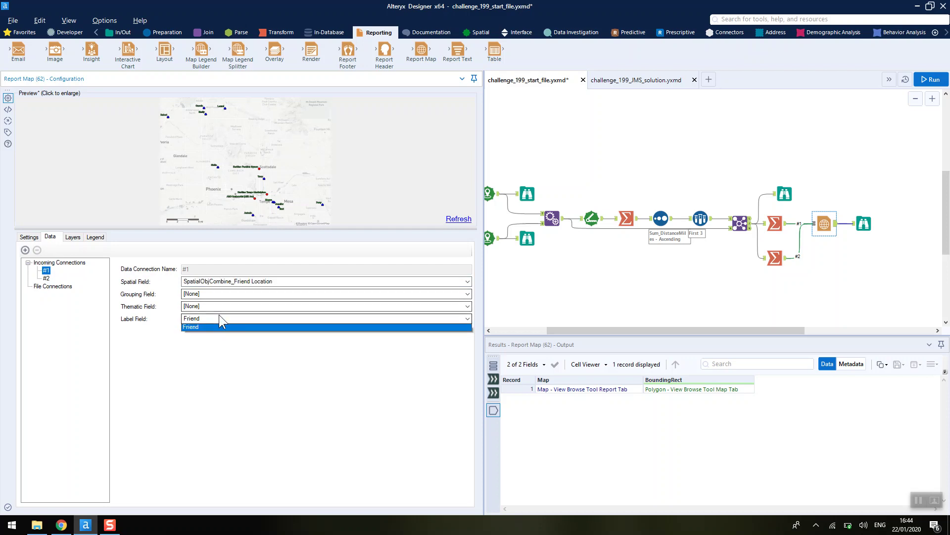
click(223, 317)
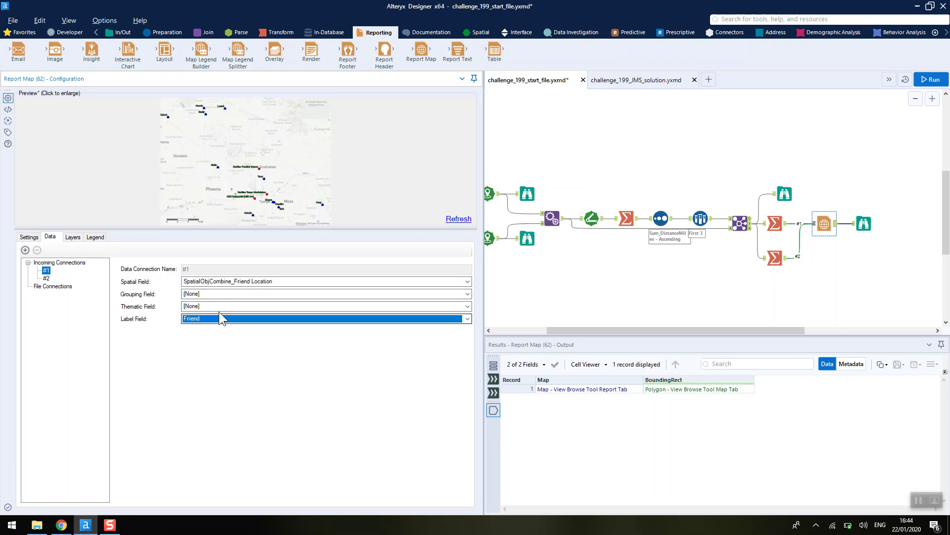
click(48, 278)
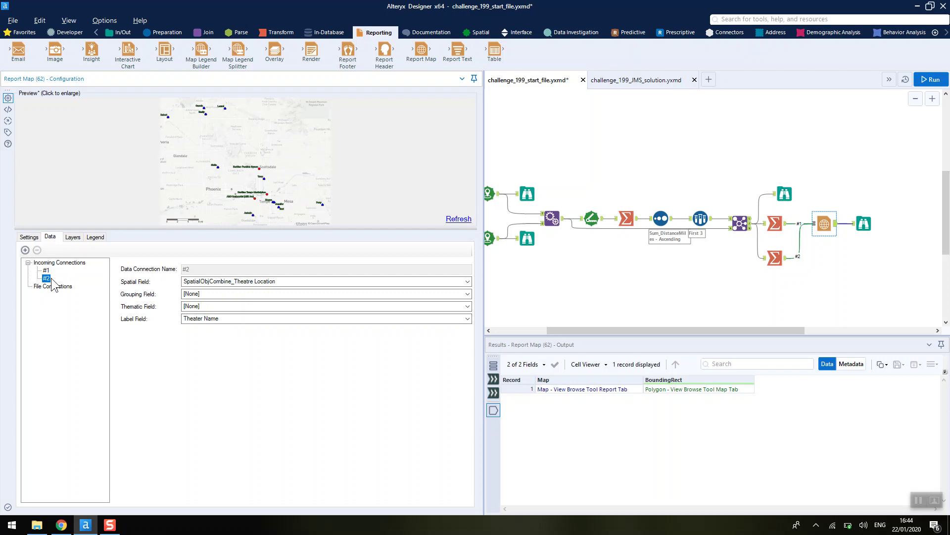
click(203, 282)
click(203, 288)
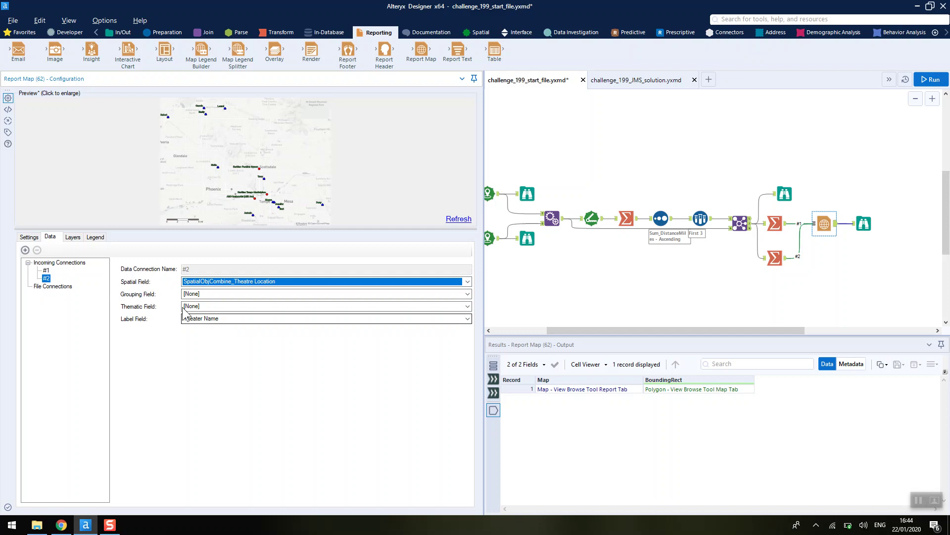
Step: On the Layers tab, check the Friends' Apartments layer uses the House point style
click(76, 241)
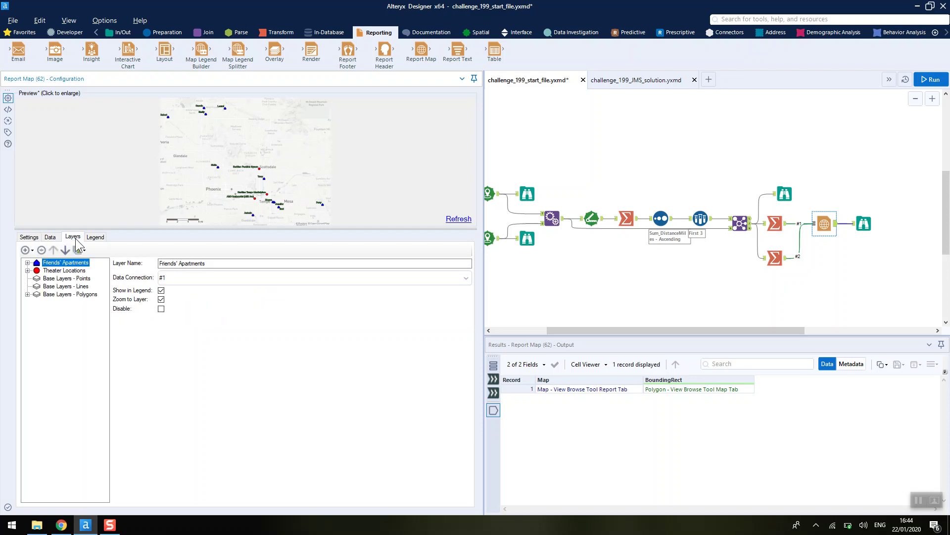
click(25, 250)
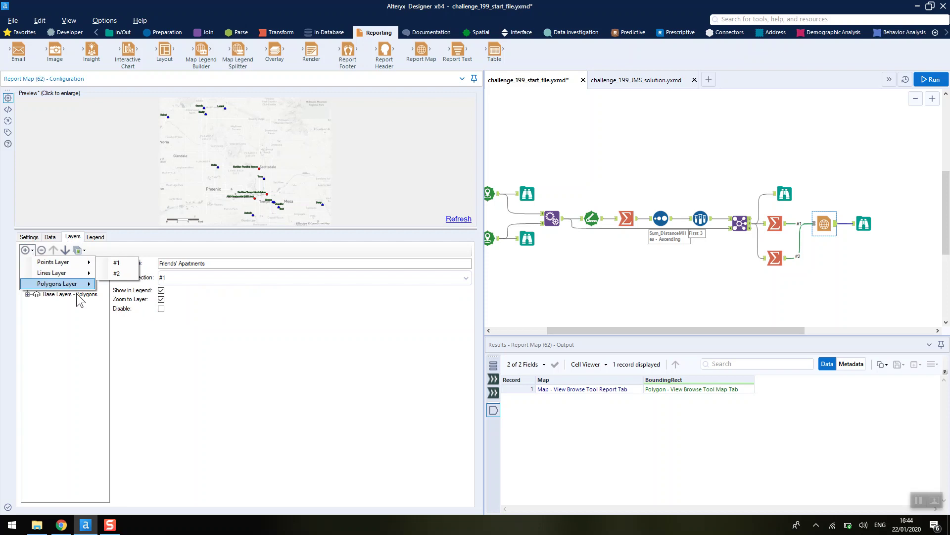
click(79, 320)
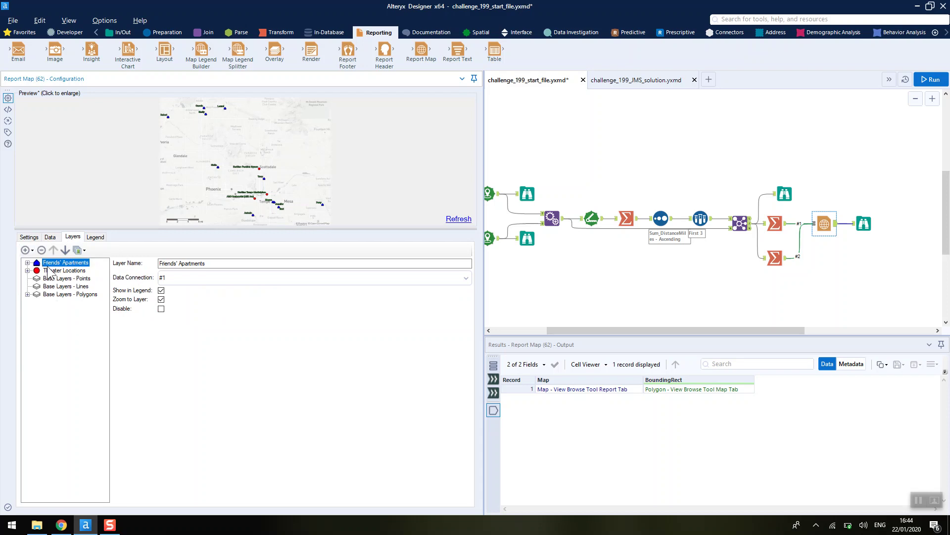
click(191, 263)
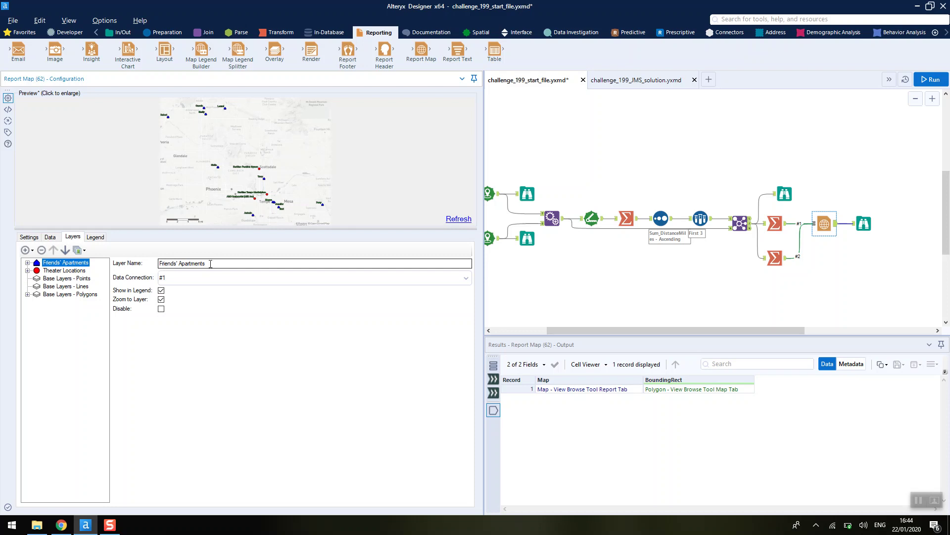
click(27, 262)
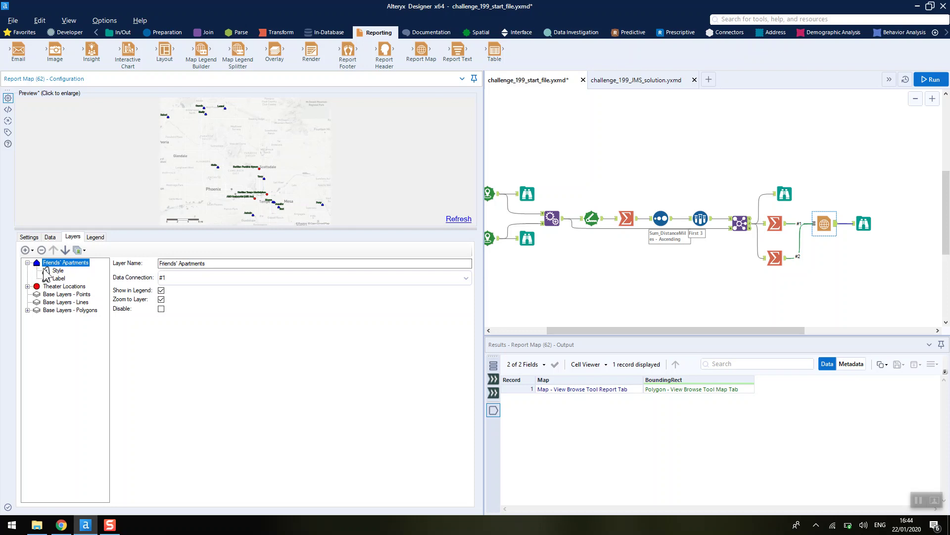
click(28, 262)
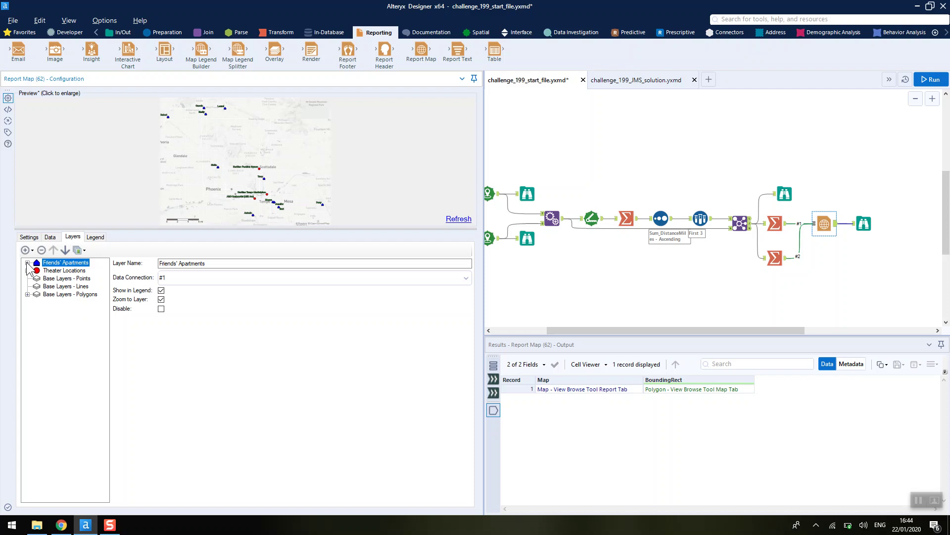
click(27, 262)
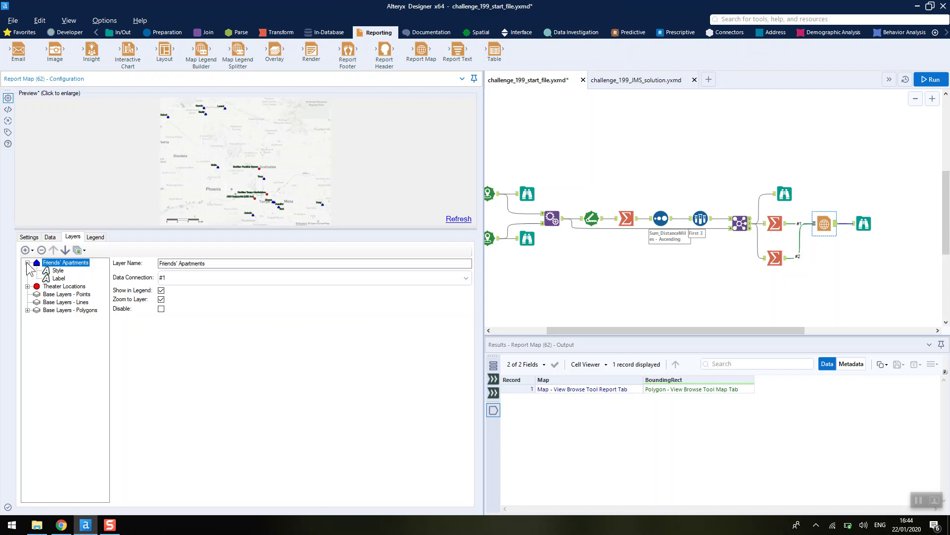
click(57, 271)
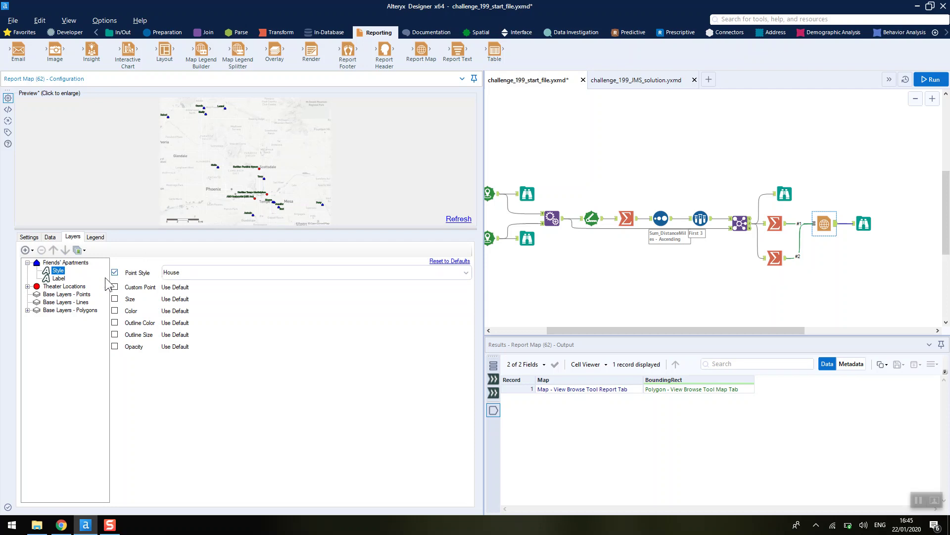
Step: Check the Theater Locations layer uses connection #2 with red circle points
click(48, 288)
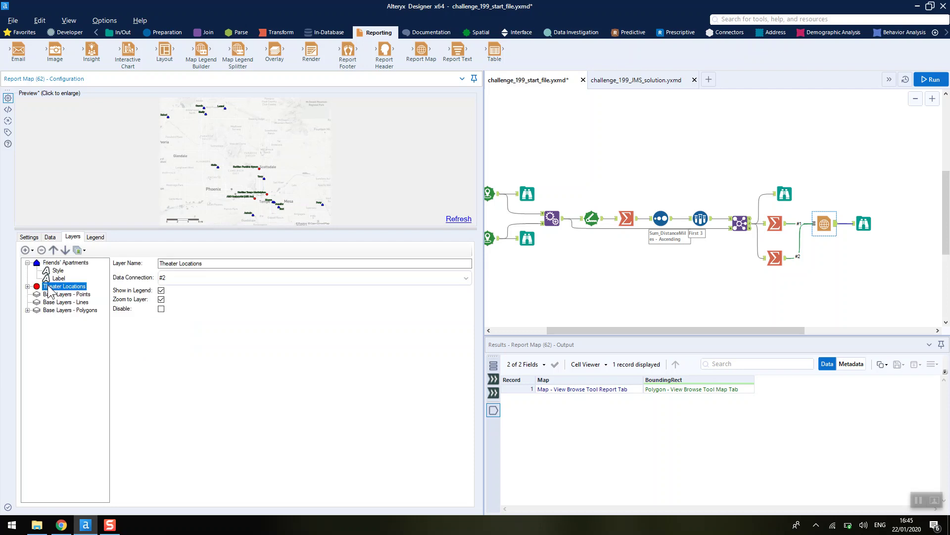
click(26, 250)
mouse_move(47, 263)
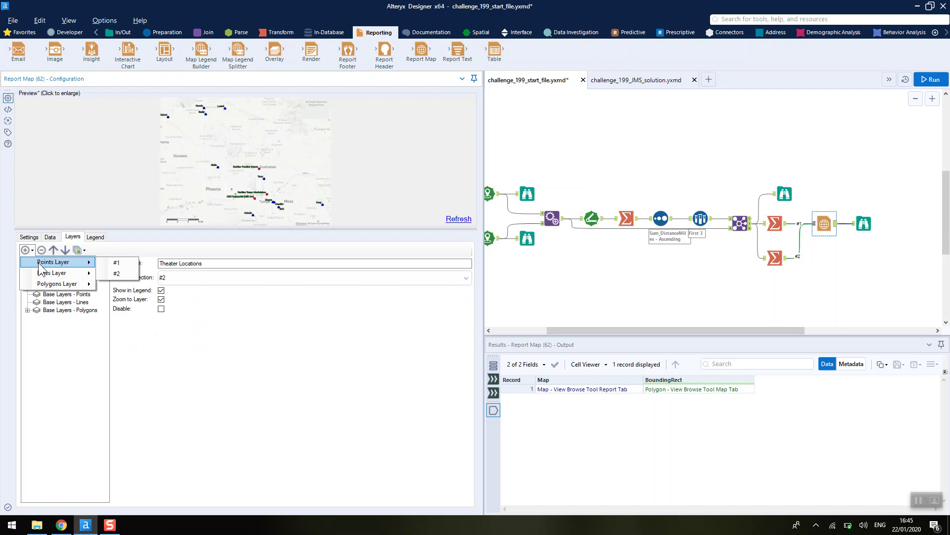
click(26, 252)
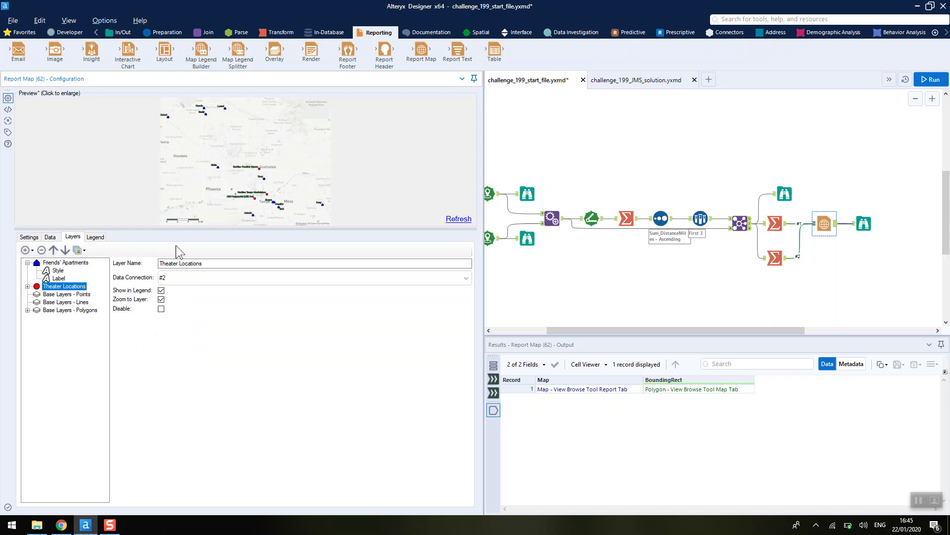
click(28, 286)
click(57, 295)
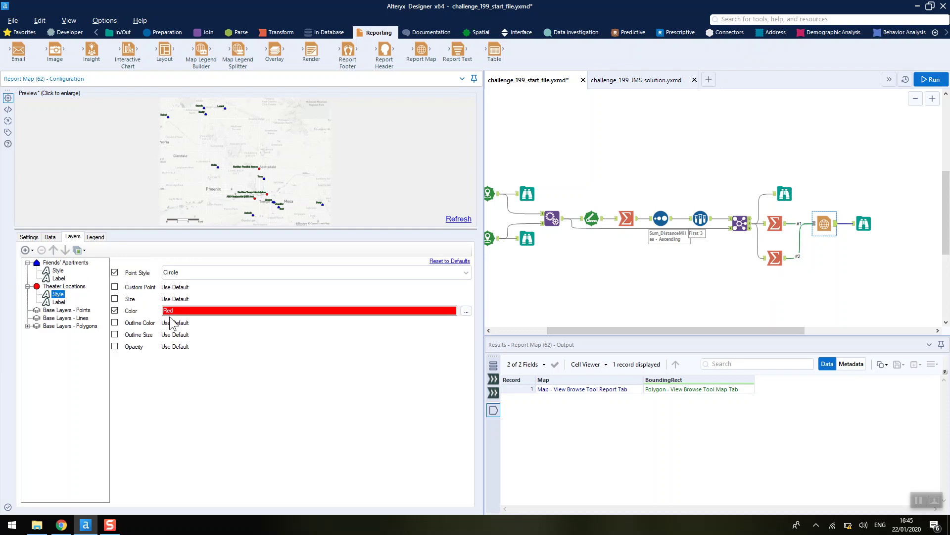
scroll(706, 232, down, 2)
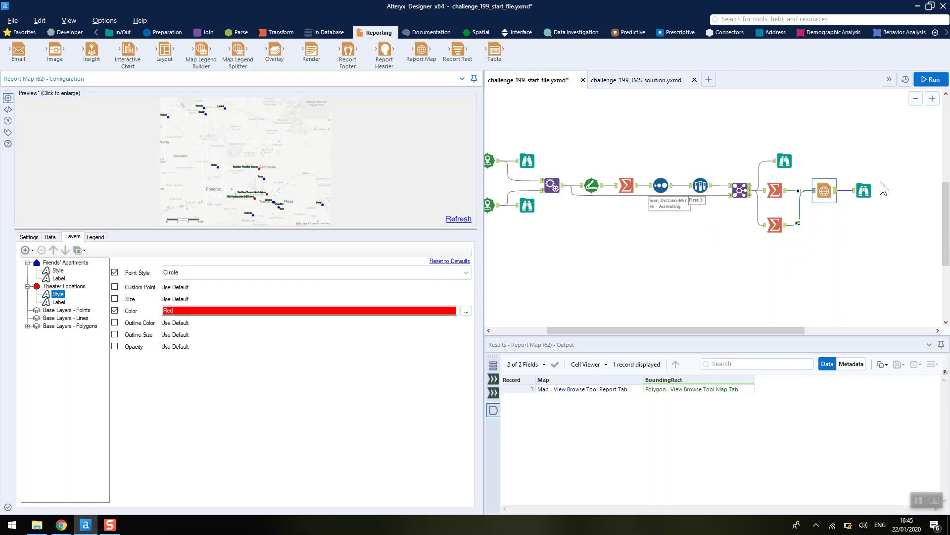
Step: View the final Browse tool's Report tab rendering blue houses and red theatre circles
click(865, 189)
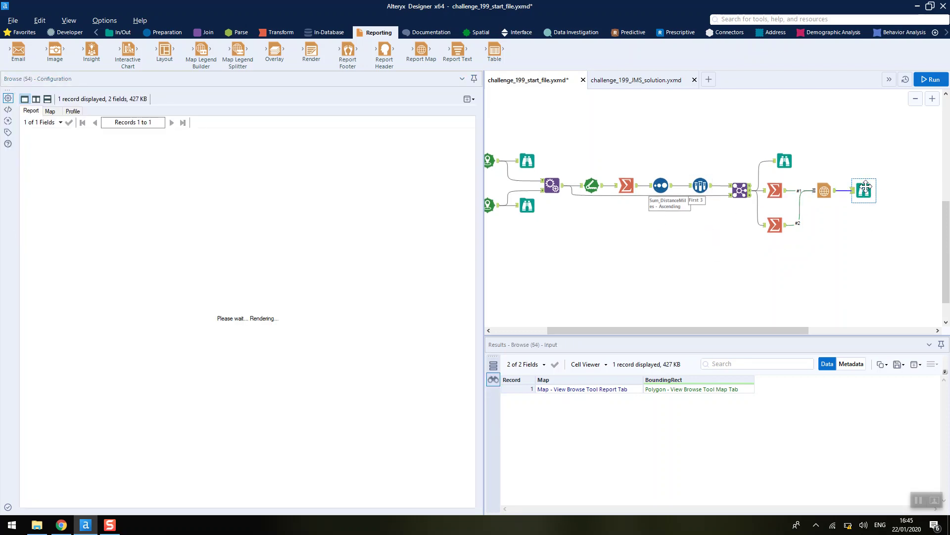